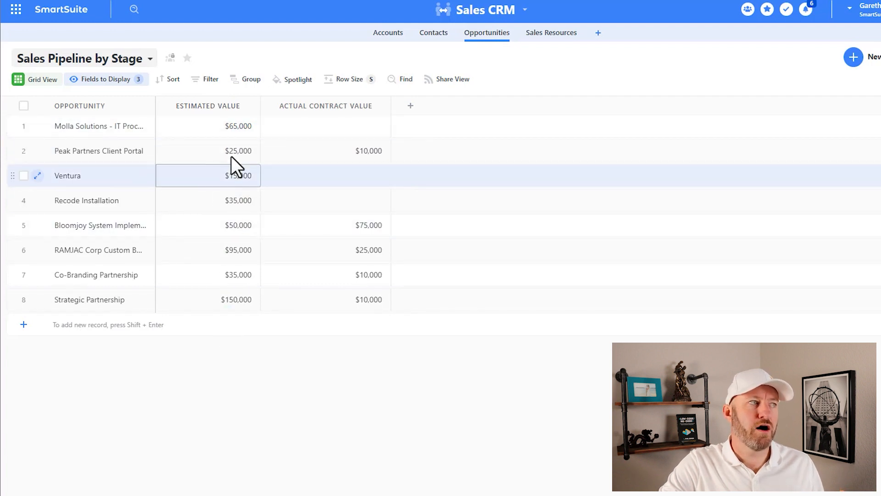
pyautogui.click(343, 126)
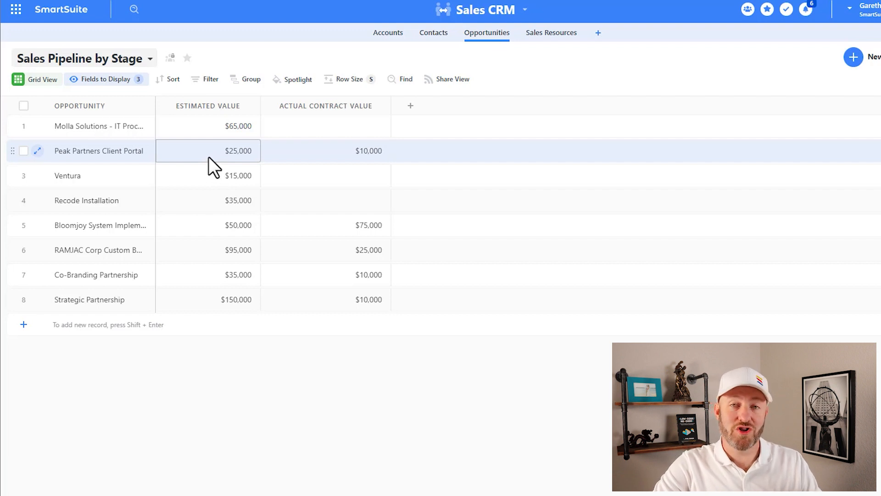
pyautogui.click(303, 155)
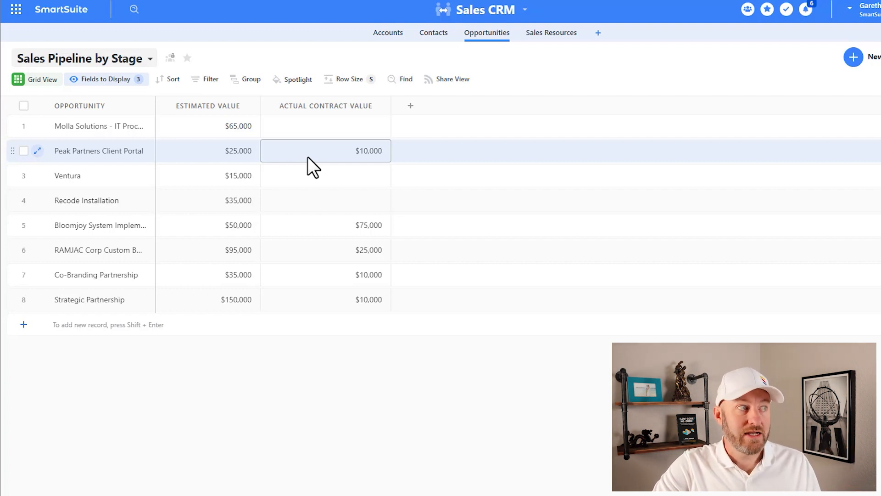
pyautogui.click(219, 227)
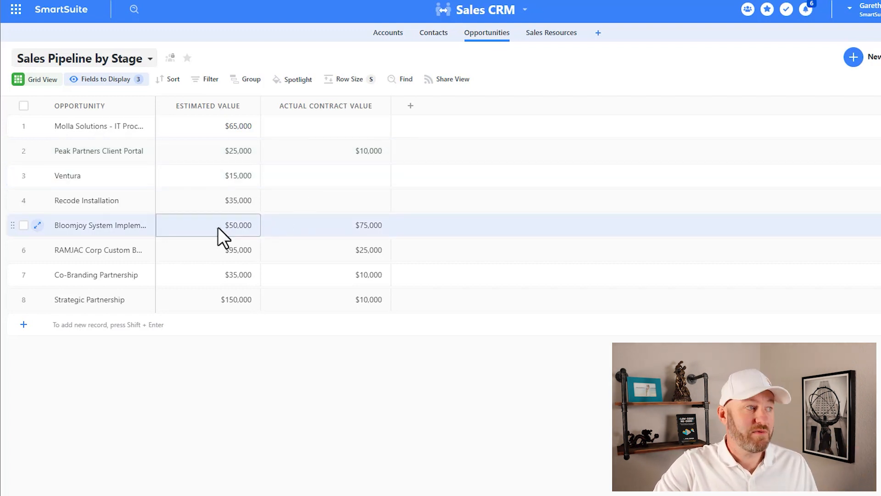
pyautogui.click(320, 231)
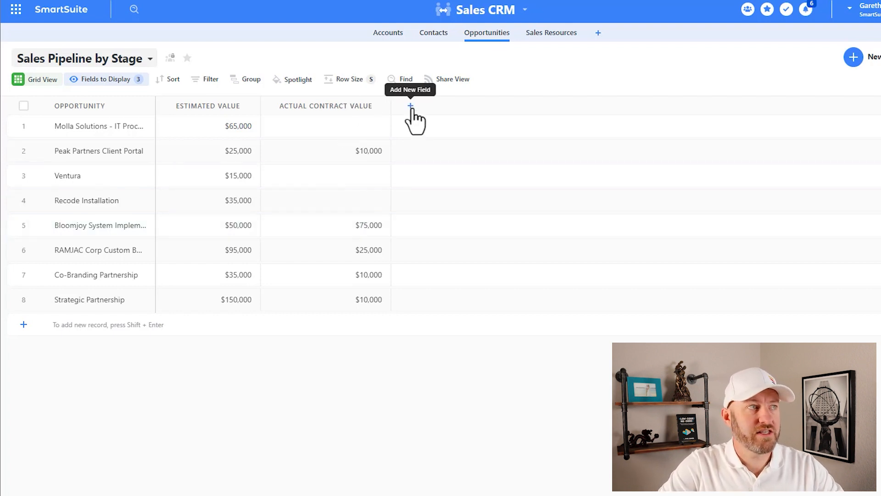
# Add a new Formula field to the Opportunities grid and name it Variance.
pyautogui.click(413, 108)
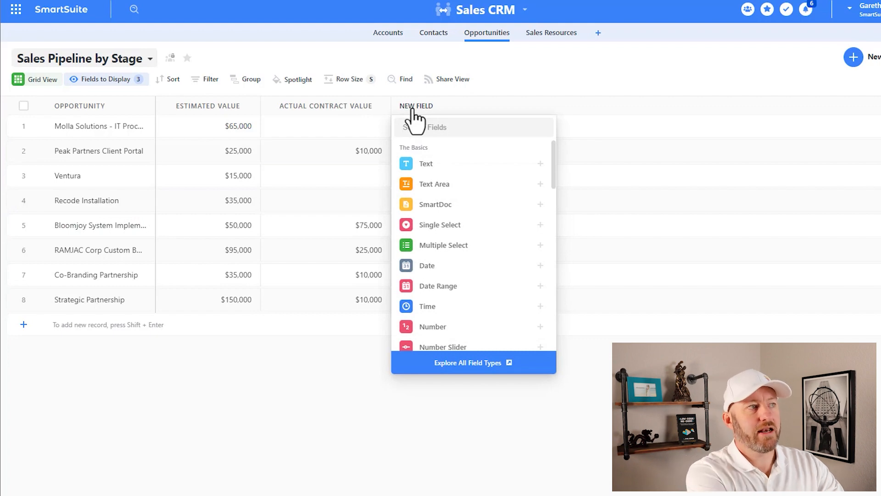
pyautogui.write('fo')
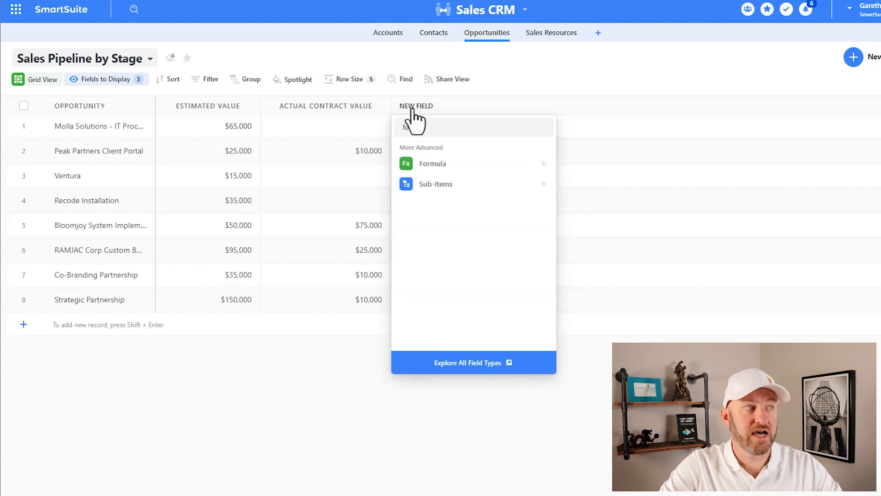
pyautogui.click(443, 164)
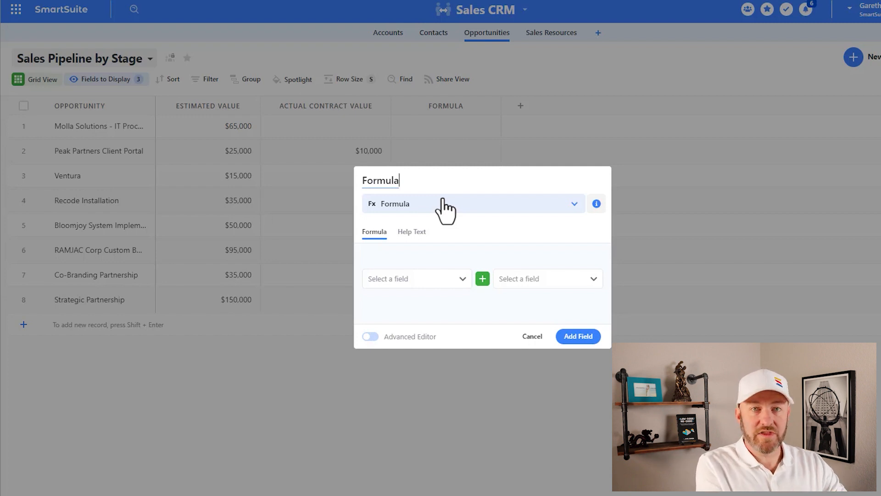
pyautogui.hotkey('ctrl', 'a')
pyautogui.write('Variance')
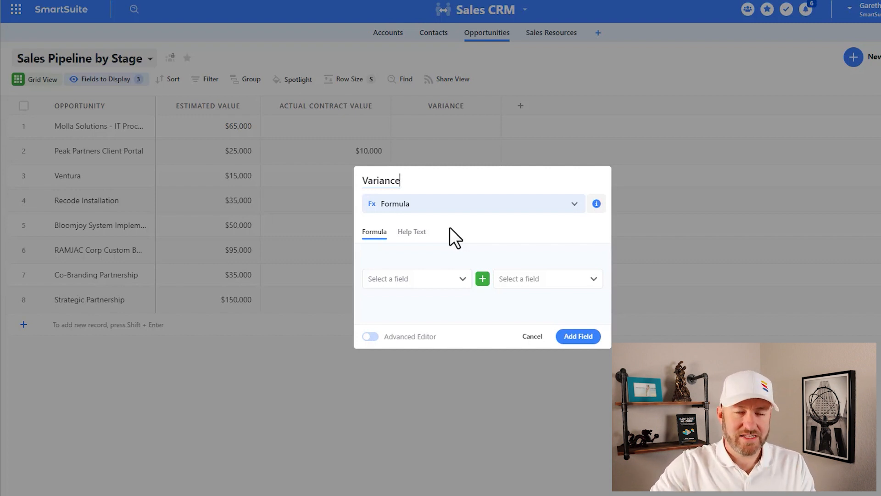
# Define the Variance formula as Estimated Value minus Actual Contract Value.
pyautogui.click(438, 282)
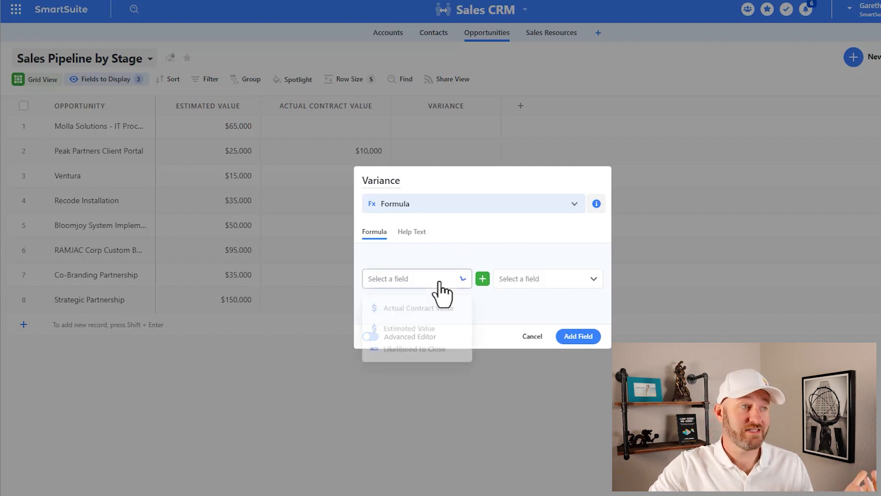
pyautogui.click(413, 325)
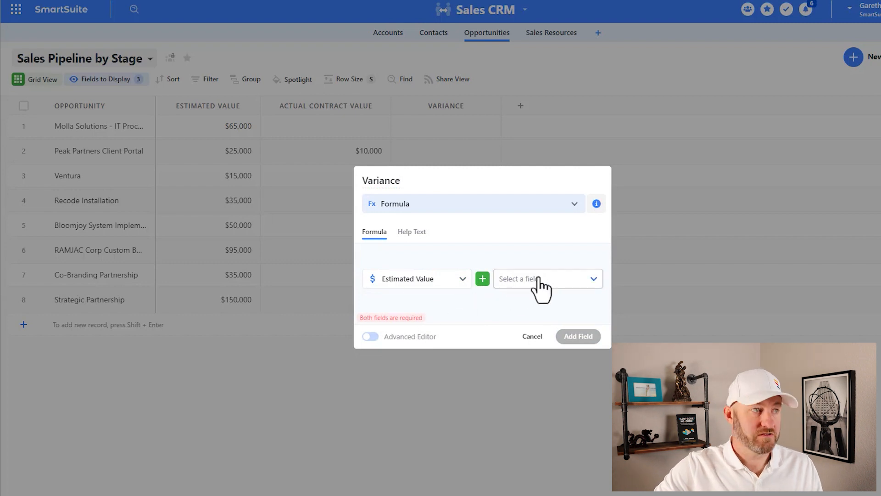
pyautogui.click(482, 281)
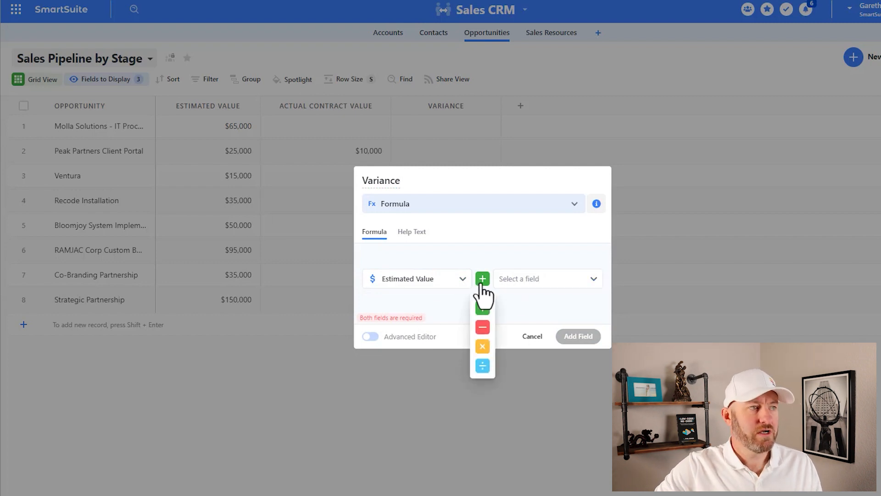
pyautogui.click(482, 327)
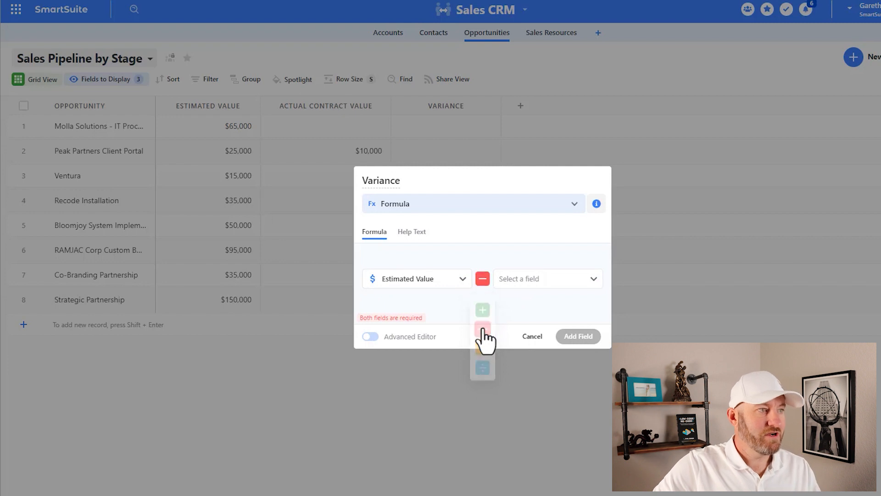
pyautogui.click(522, 282)
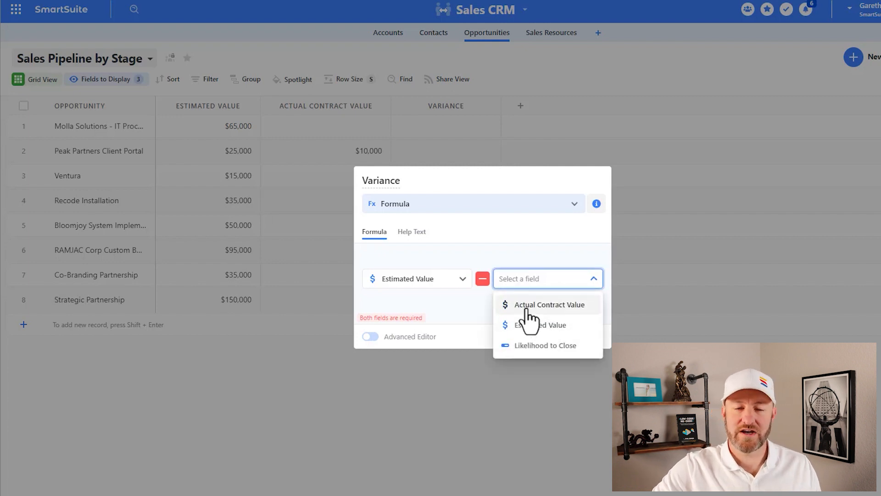
pyautogui.click(528, 308)
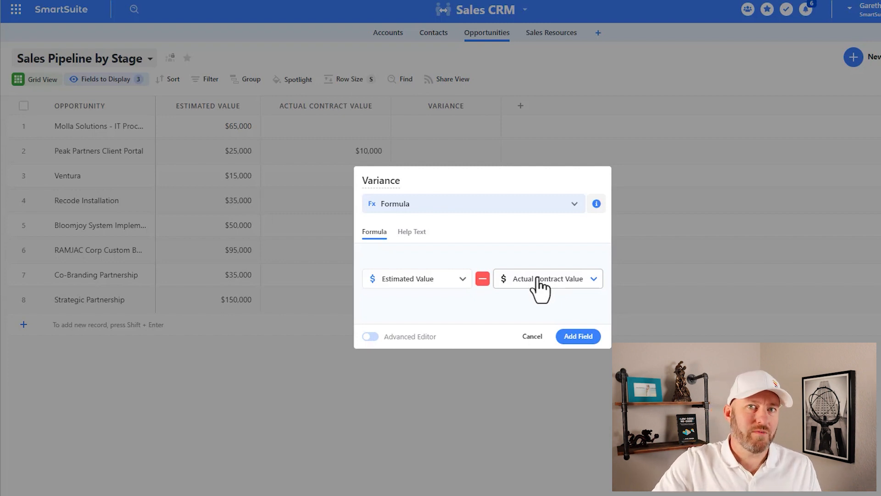
pyautogui.click(538, 278)
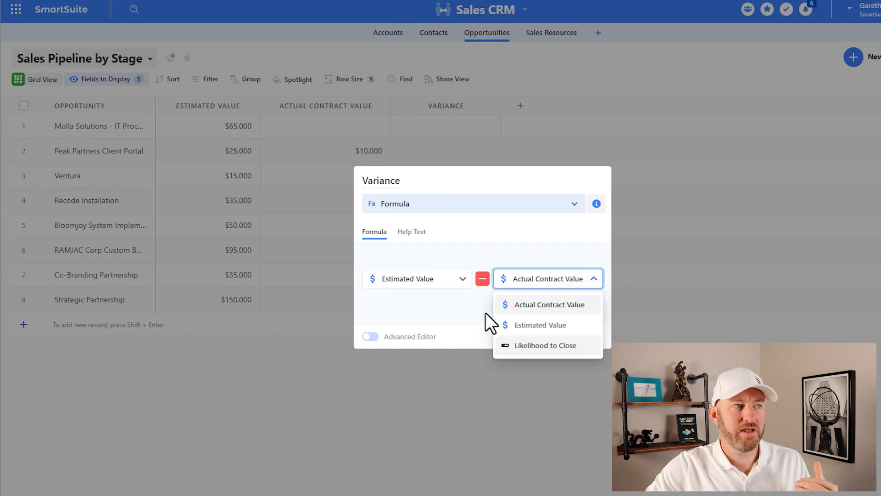
pyautogui.click(481, 256)
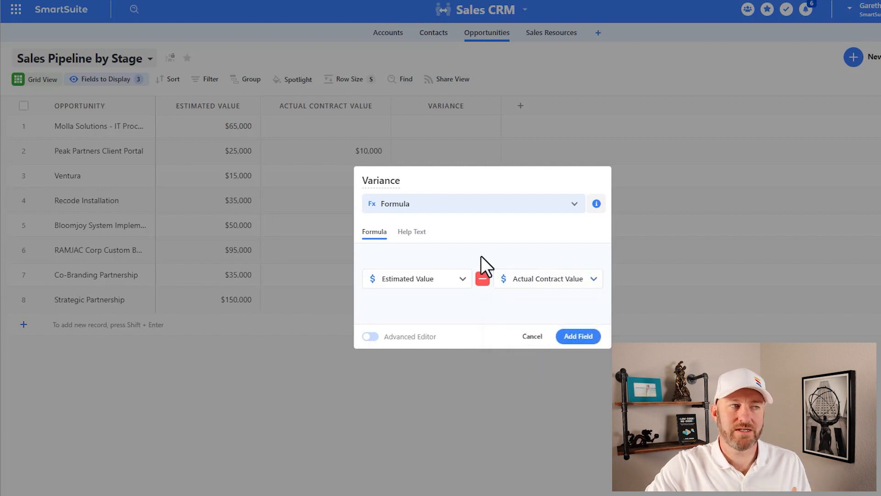
pyautogui.click(482, 285)
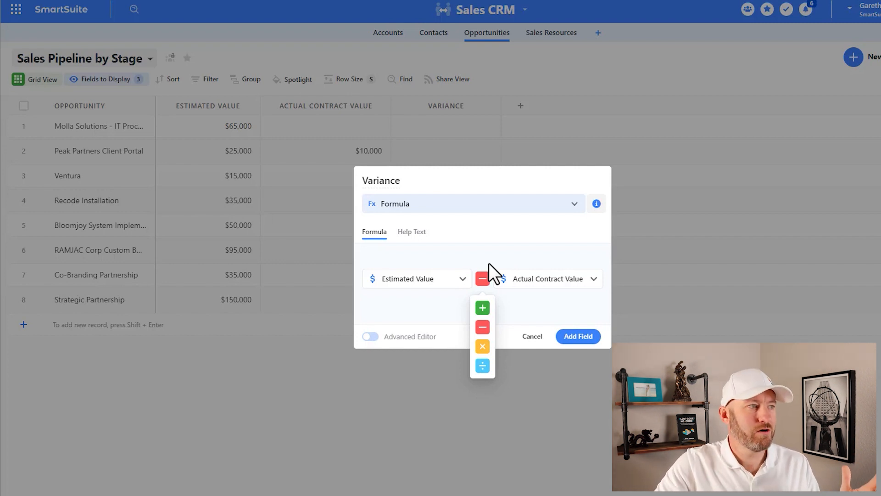
pyautogui.click(424, 258)
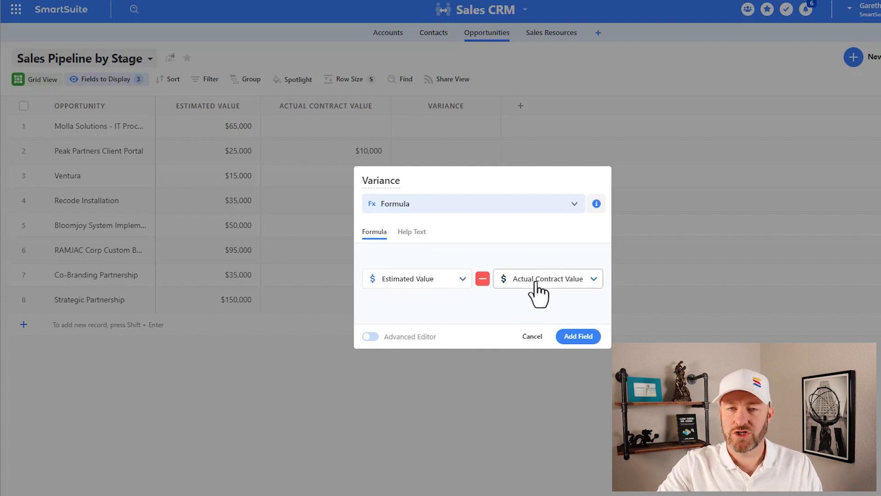
# Save the new Variance field to the grid and narrow its column slightly.
pyautogui.click(580, 339)
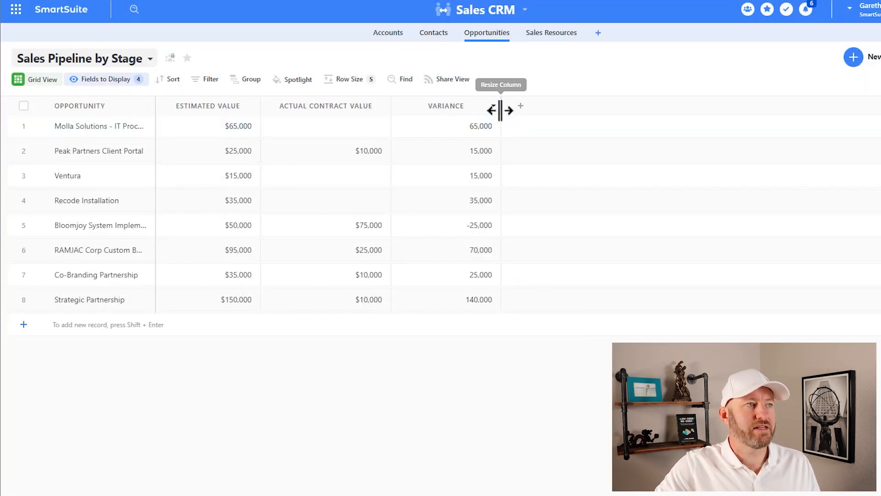
pyautogui.moveTo(501, 110); pyautogui.dragTo(488, 112)
# Compare the Variance results with the estimated and actual contract values, including the Molla Solutions, Peak Partners and Bloomjoy rows.
pyautogui.click(462, 126)
pyautogui.click(356, 124)
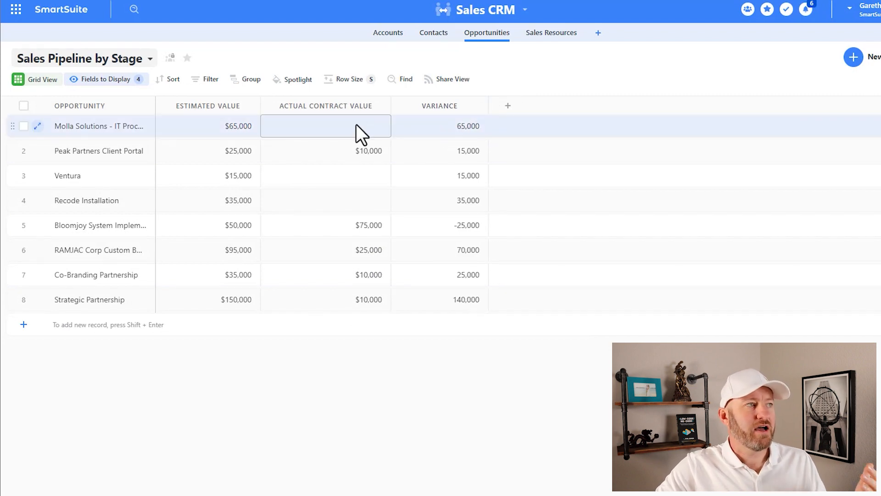
pyautogui.click(230, 125)
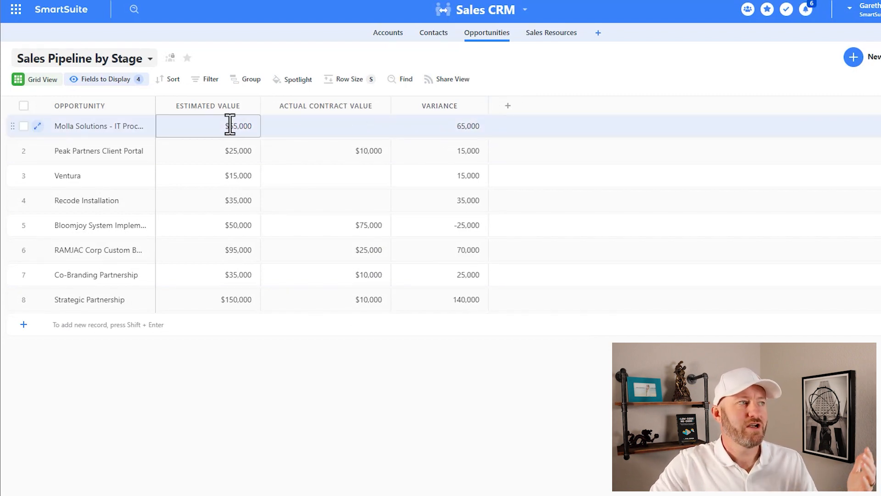
pyautogui.click(326, 127)
pyautogui.click(454, 129)
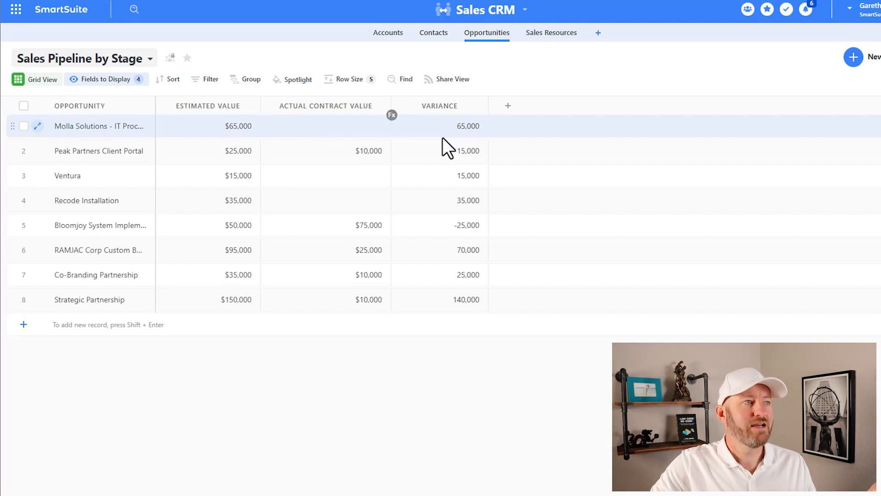
pyautogui.click(443, 145)
pyautogui.click(231, 150)
pyautogui.click(332, 156)
pyautogui.click(246, 152)
pyautogui.click(334, 149)
pyautogui.click(235, 167)
pyautogui.click(232, 150)
pyautogui.click(331, 157)
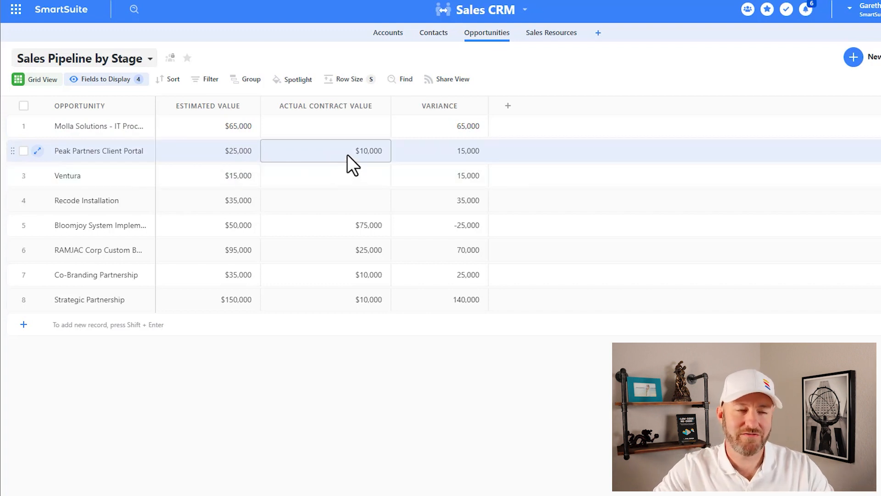
pyautogui.click(469, 152)
pyautogui.click(456, 277)
pyautogui.click(453, 250)
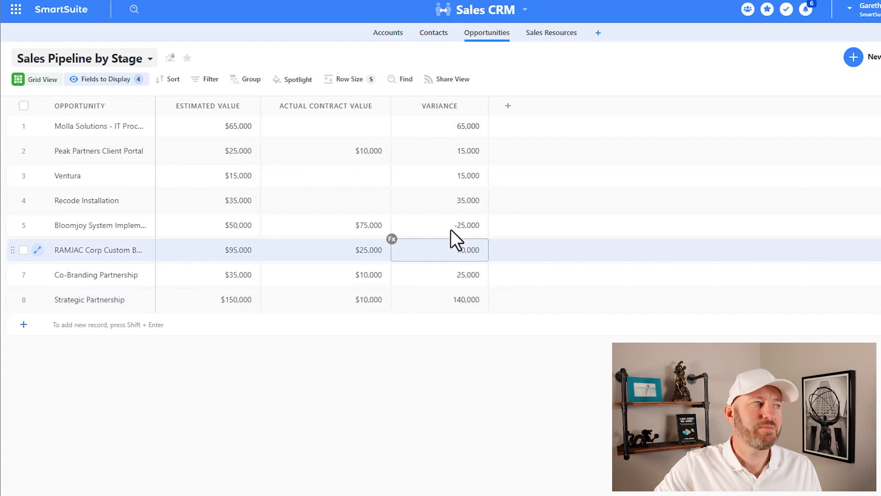
pyautogui.click(454, 227)
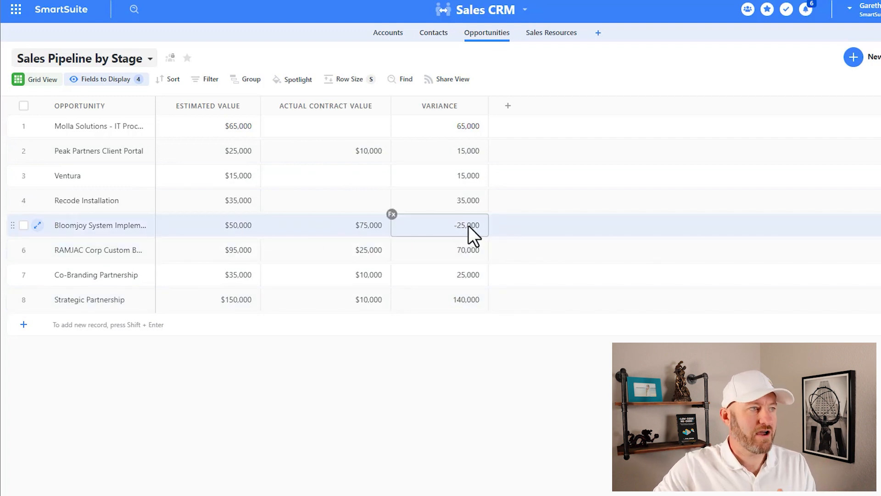
pyautogui.click(257, 250)
pyautogui.click(458, 247)
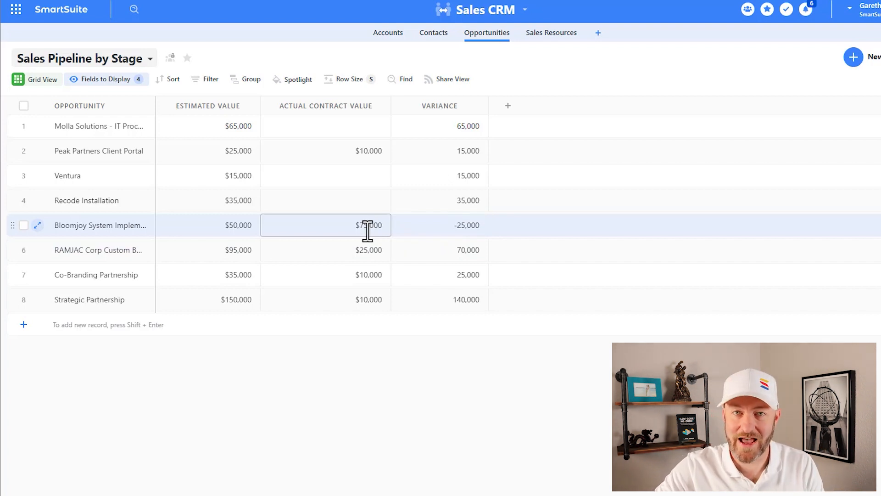
# Reverse the Variance formula to Actual Contract Value minus Estimated Value and update the field.
pyautogui.doubleClick(466, 104)
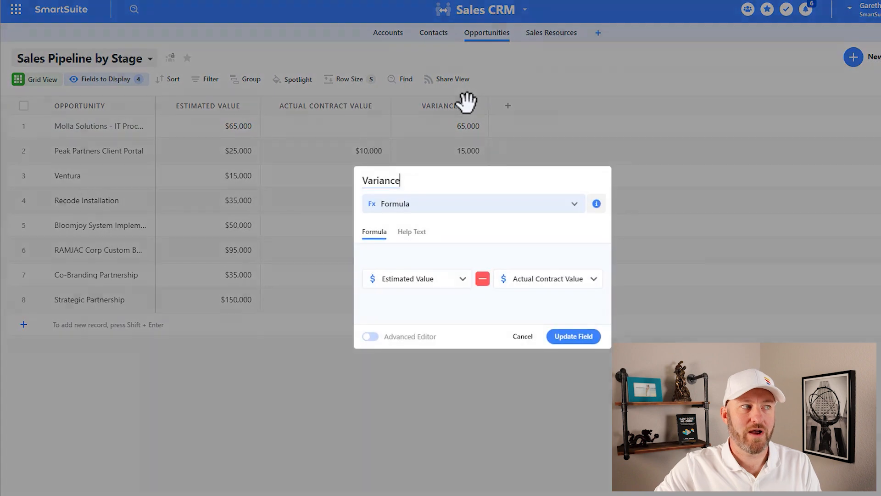
pyautogui.click(430, 281)
pyautogui.click(441, 306)
pyautogui.click(523, 281)
pyautogui.click(531, 325)
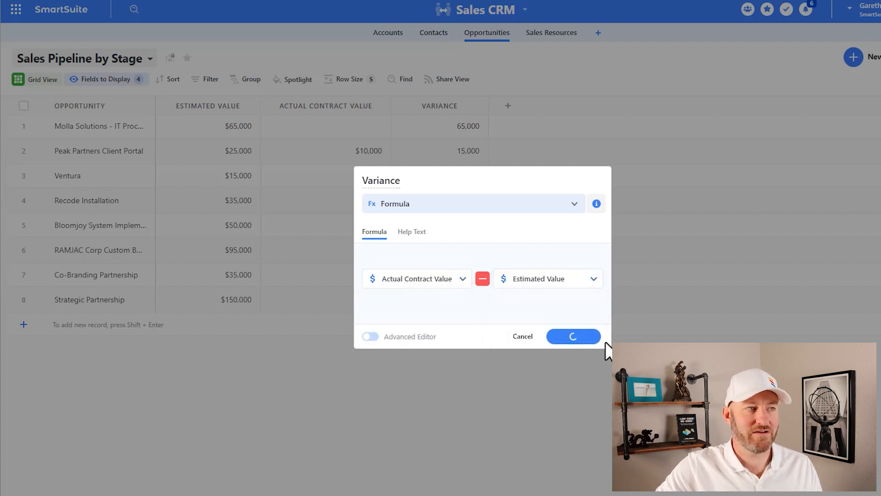
pyautogui.click(584, 339)
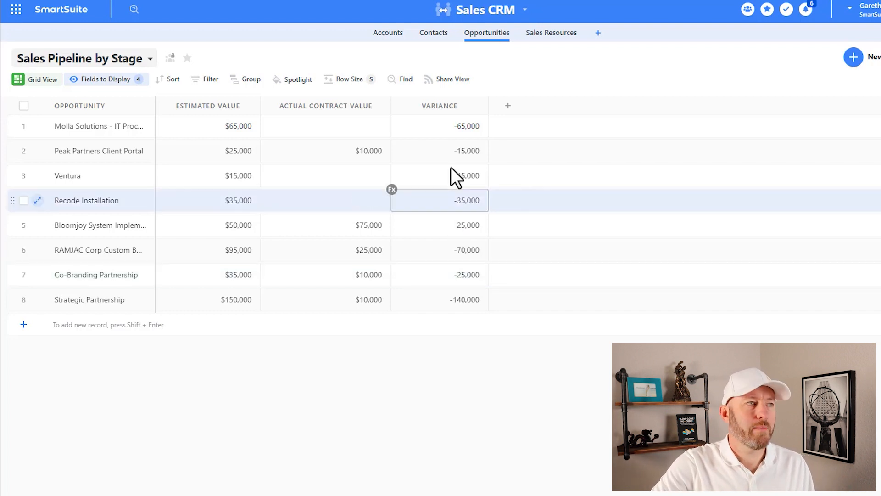
# Reopen the Variance field's formula settings and review the available arithmetic operators.
pyautogui.click(443, 108)
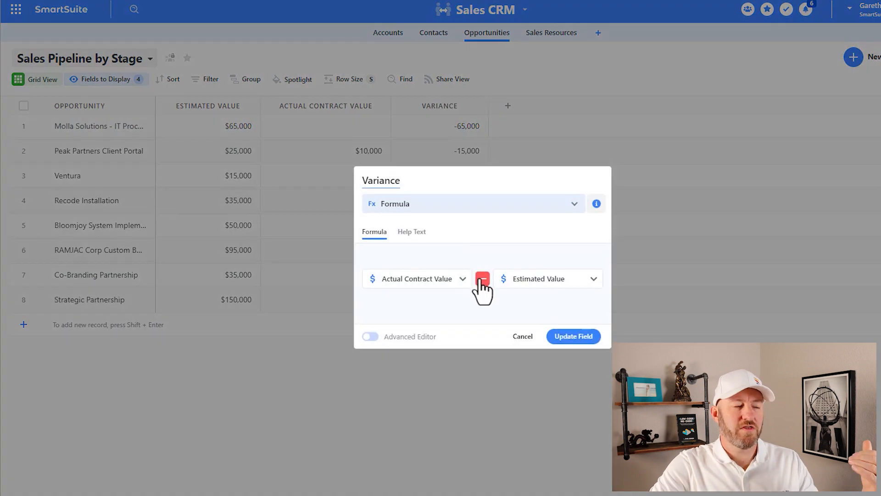
pyautogui.click(482, 279)
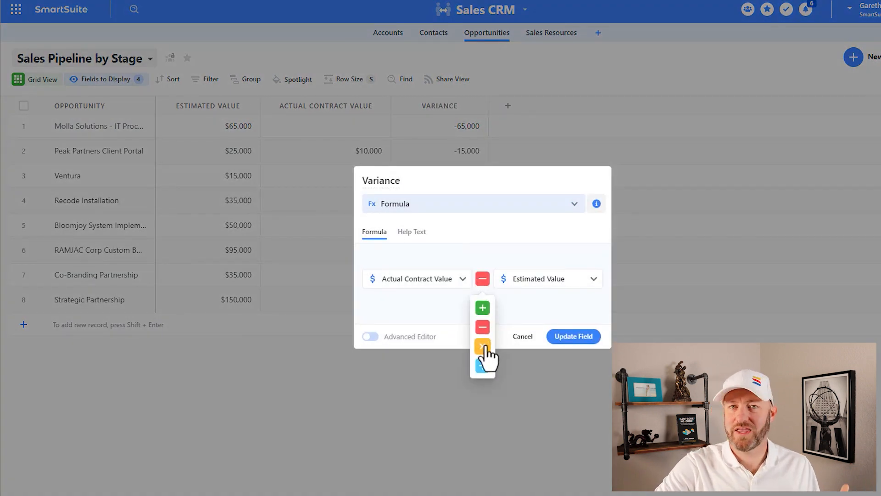
pyautogui.click(423, 317)
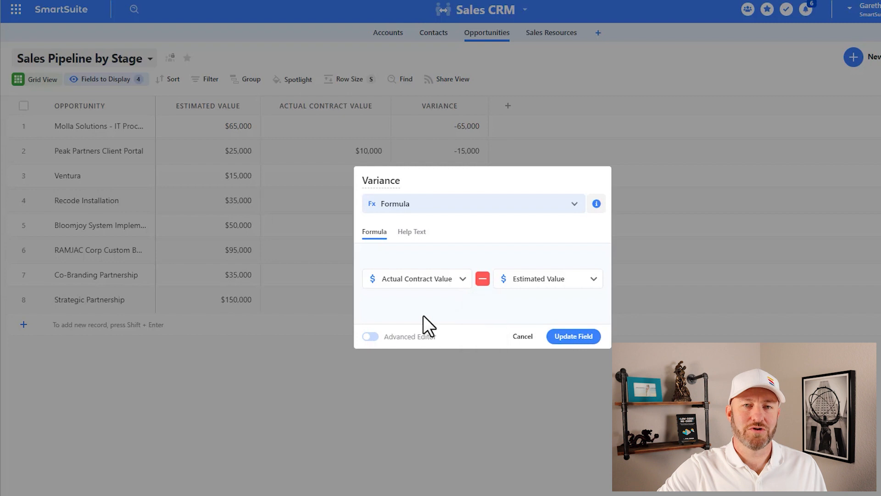